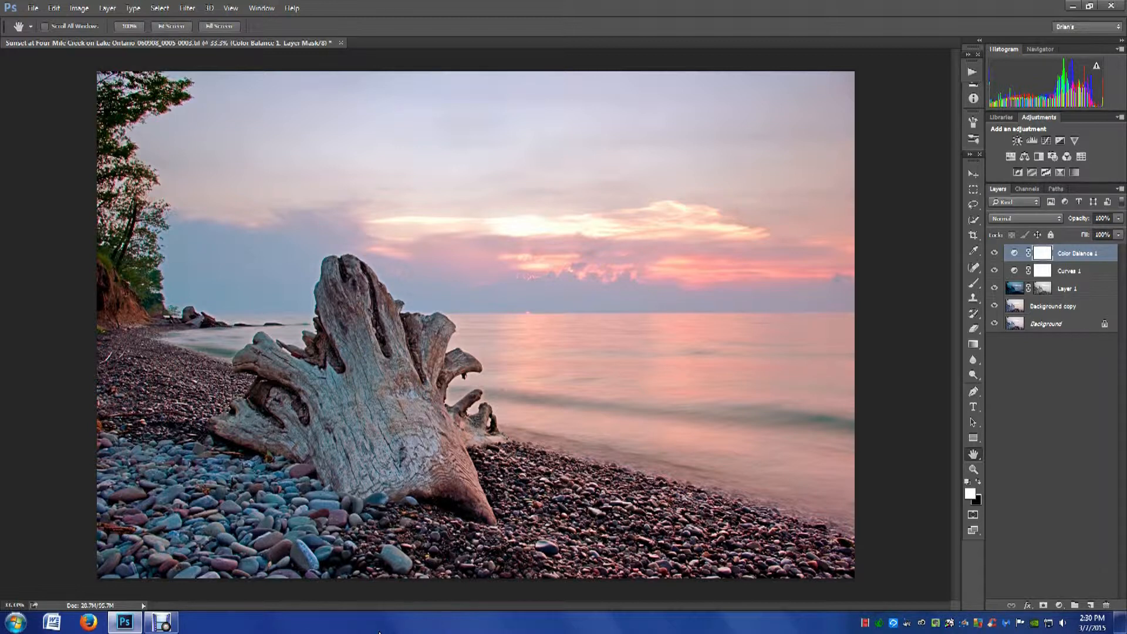
- Run the Burn/Dodge Layer action to create a Burn/Dodge layer, and delete that layer again
click(972, 72)
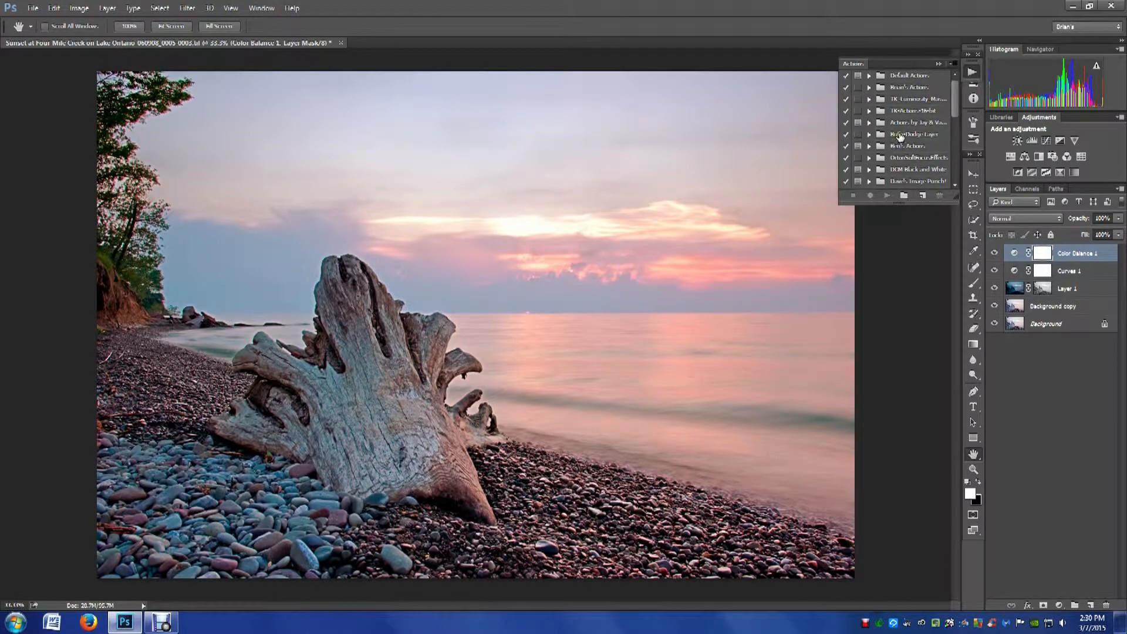
click(869, 134)
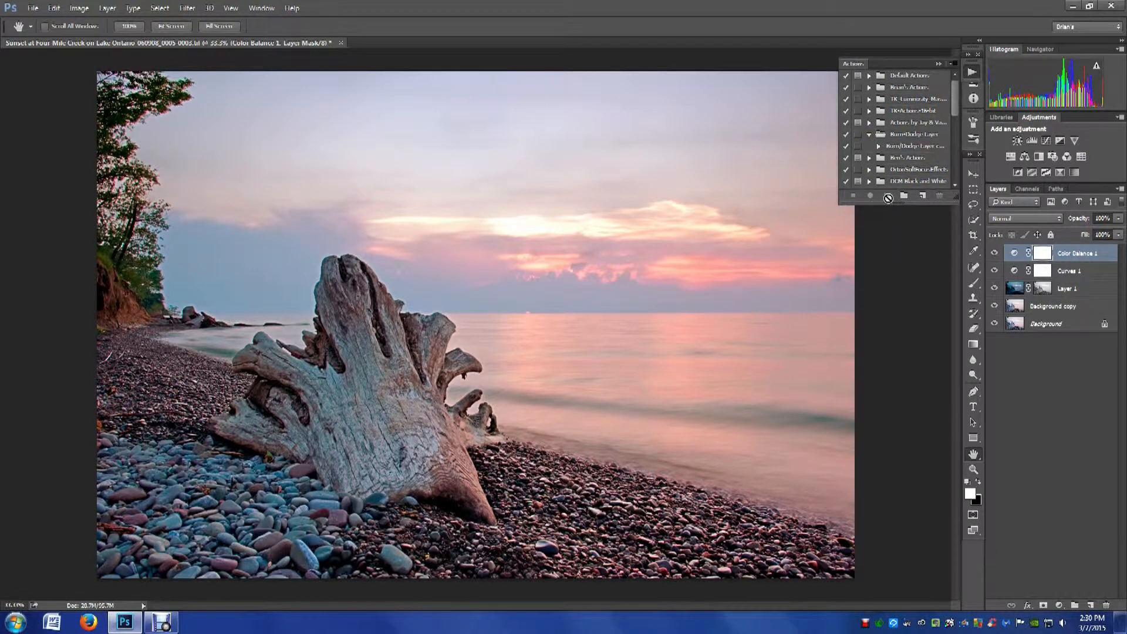
click(900, 135)
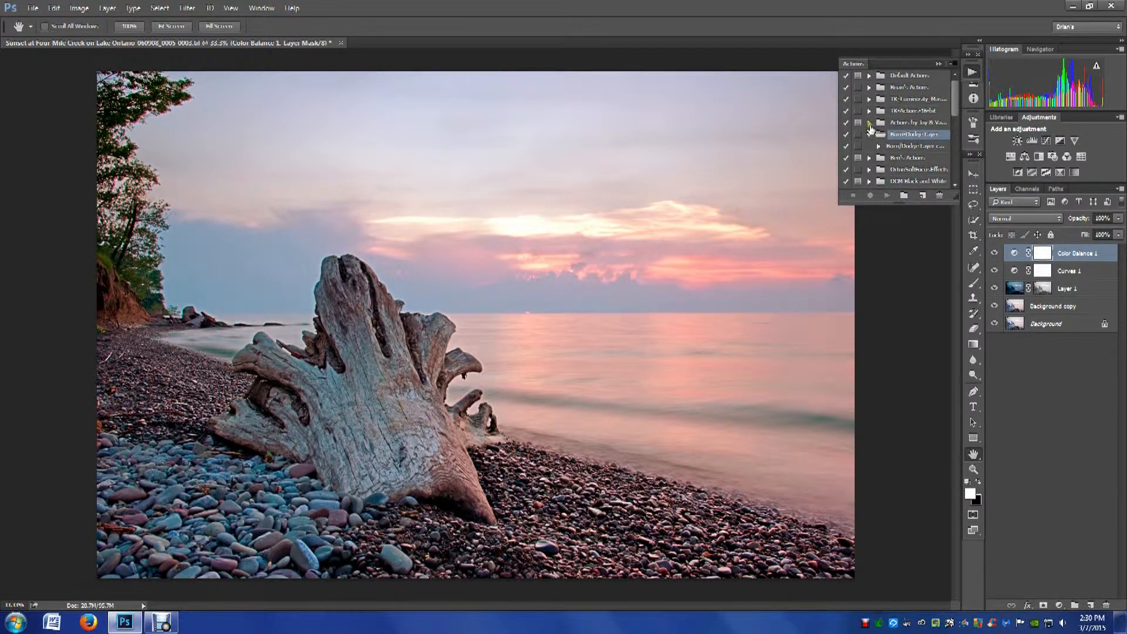
click(870, 135)
click(897, 146)
click(884, 195)
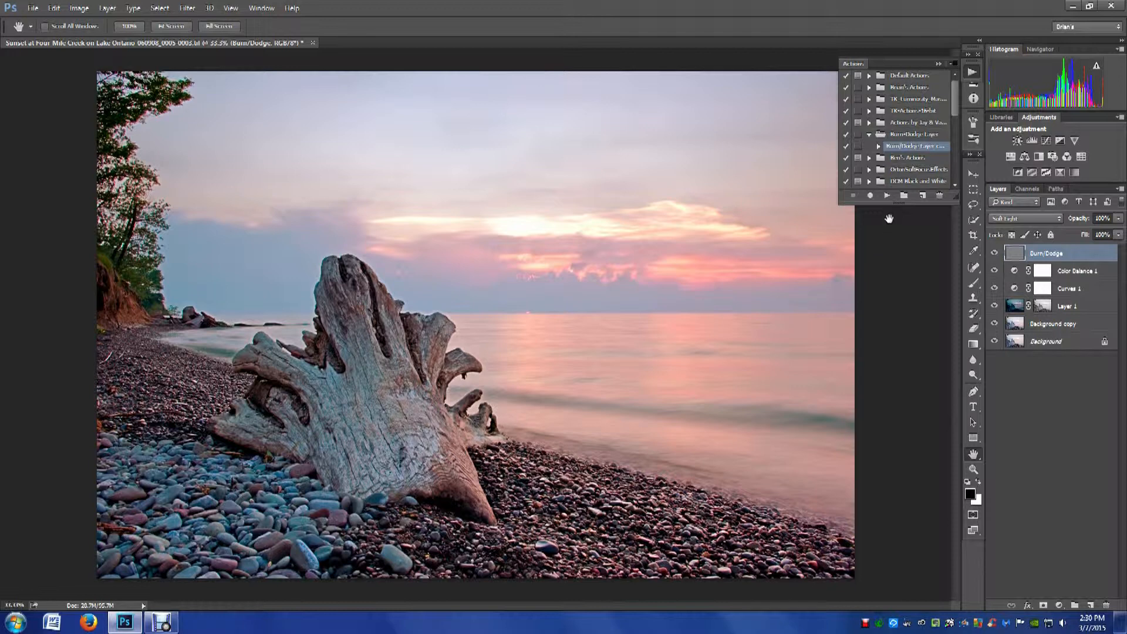
click(939, 63)
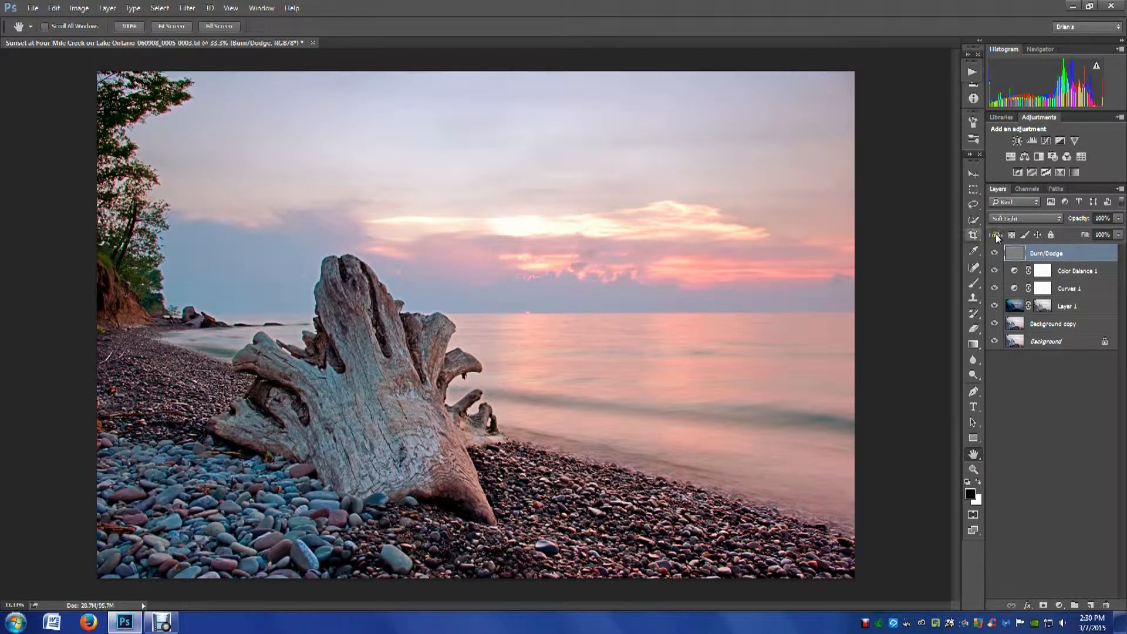
mouse_move(1091, 254)
mouse_down()
mouse_move(1110, 294)
mouse_move(1106, 604)
mouse_up()
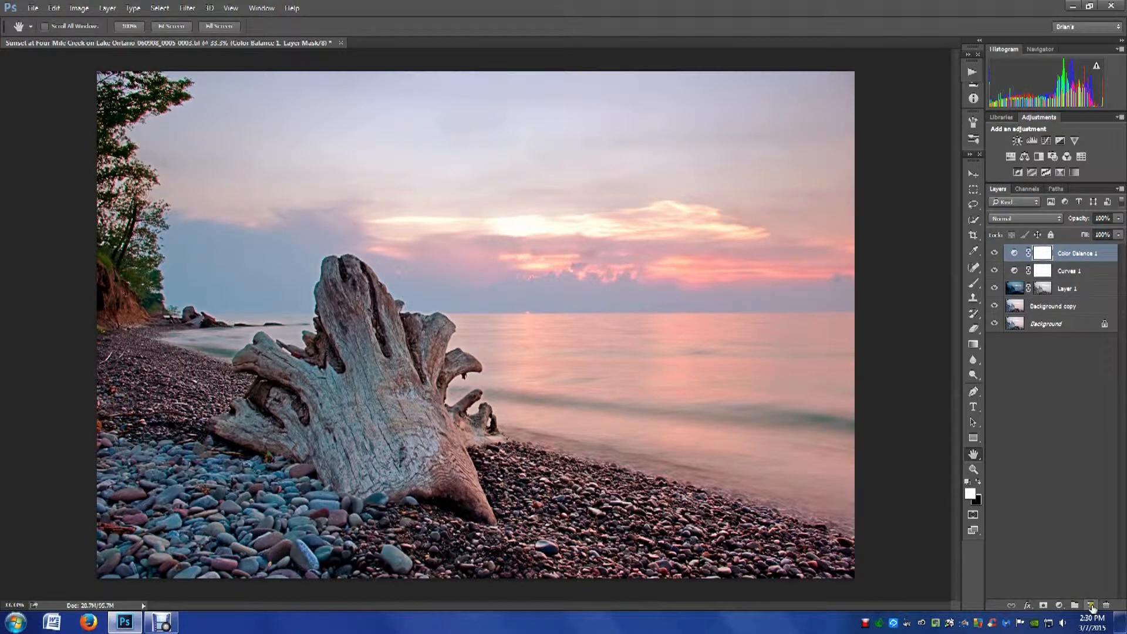
- Add a new layer above Color Balance 1 and fill it with 50% Gray in Normal mode at 100% opacity
click(1090, 606)
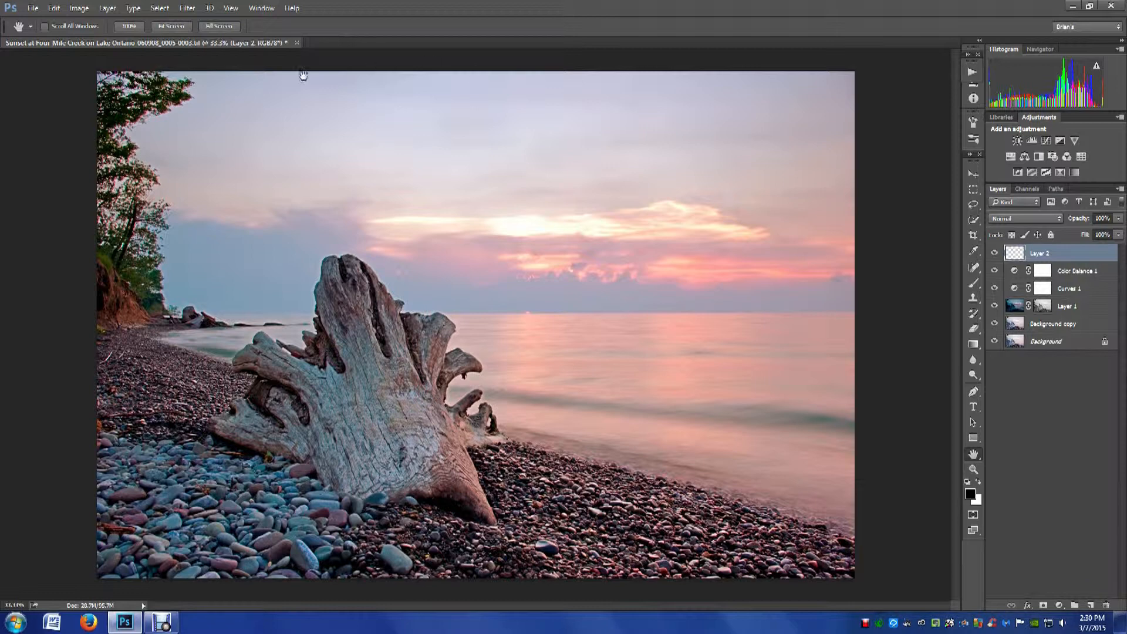
click(54, 8)
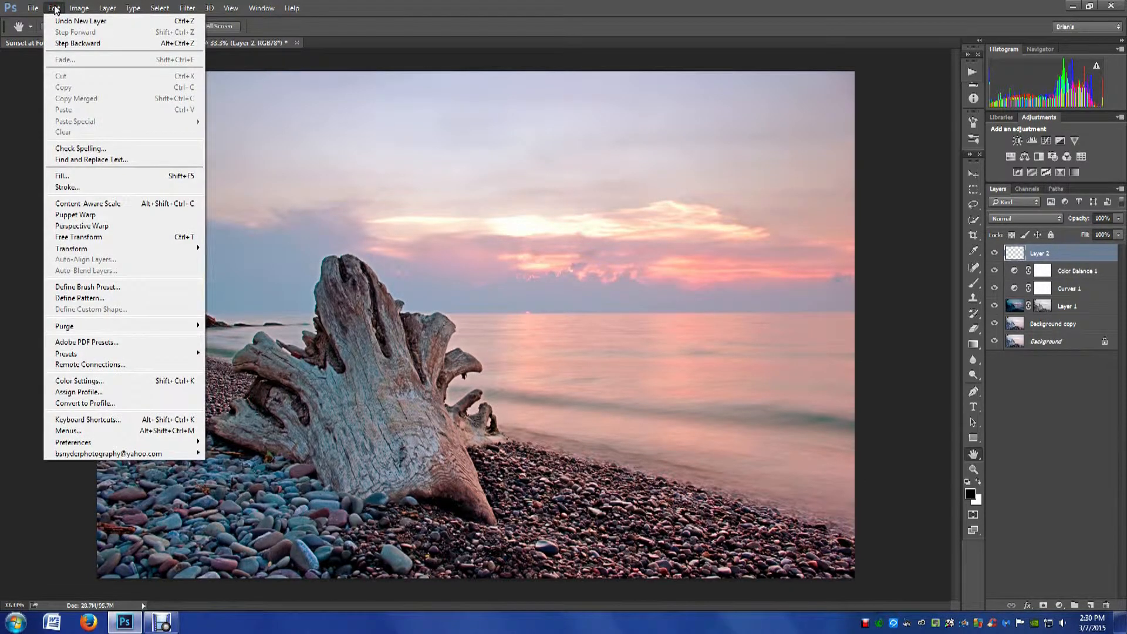
click(60, 176)
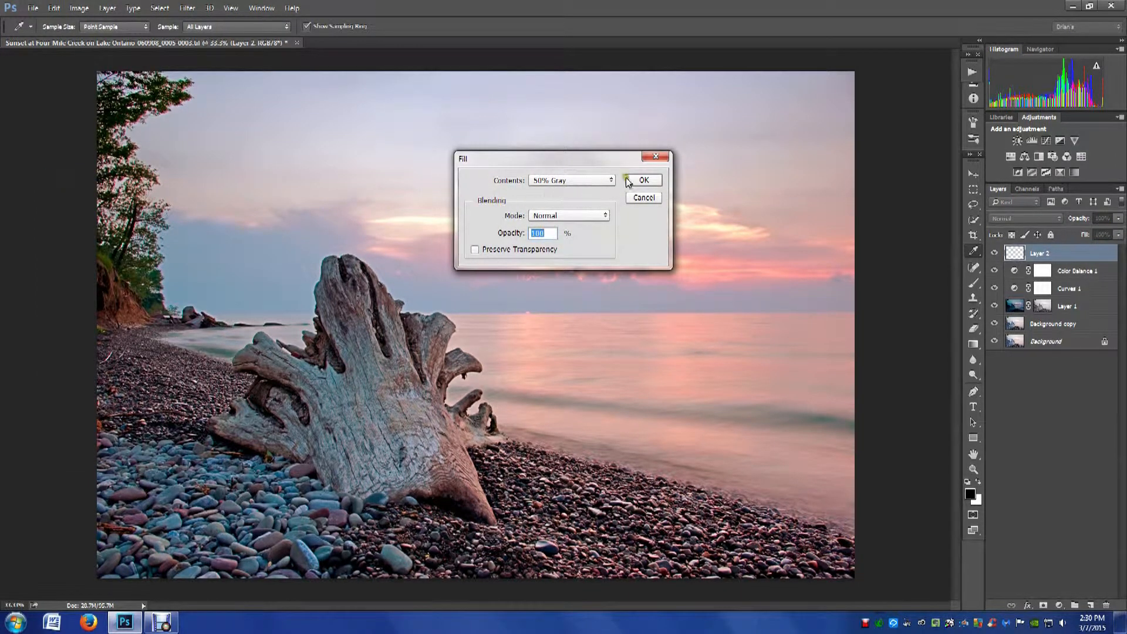
click(609, 181)
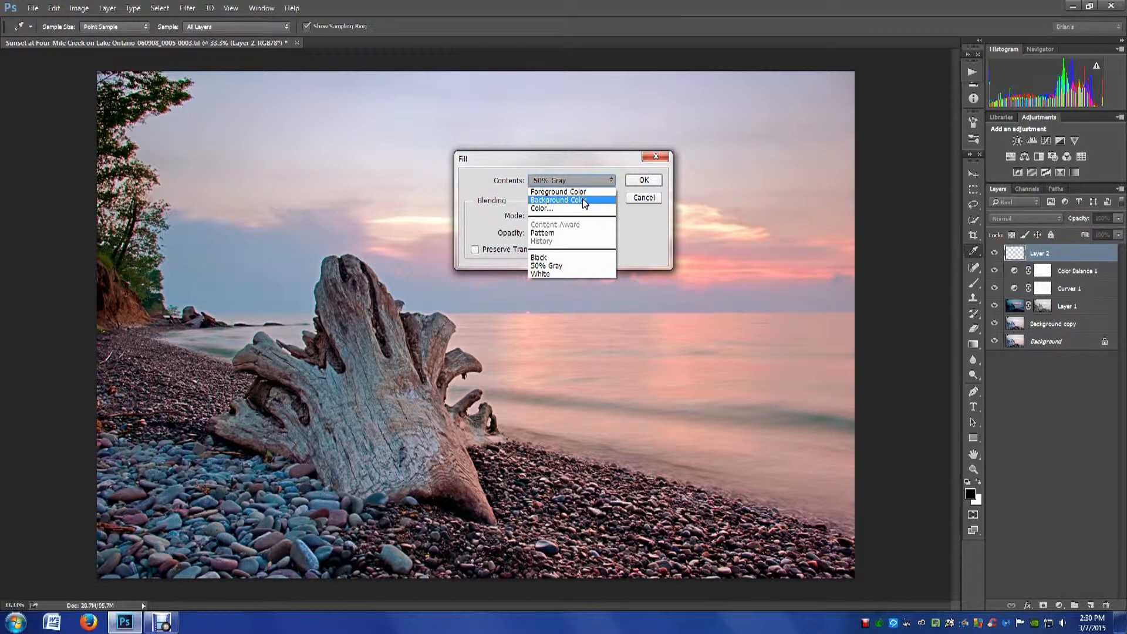
click(555, 265)
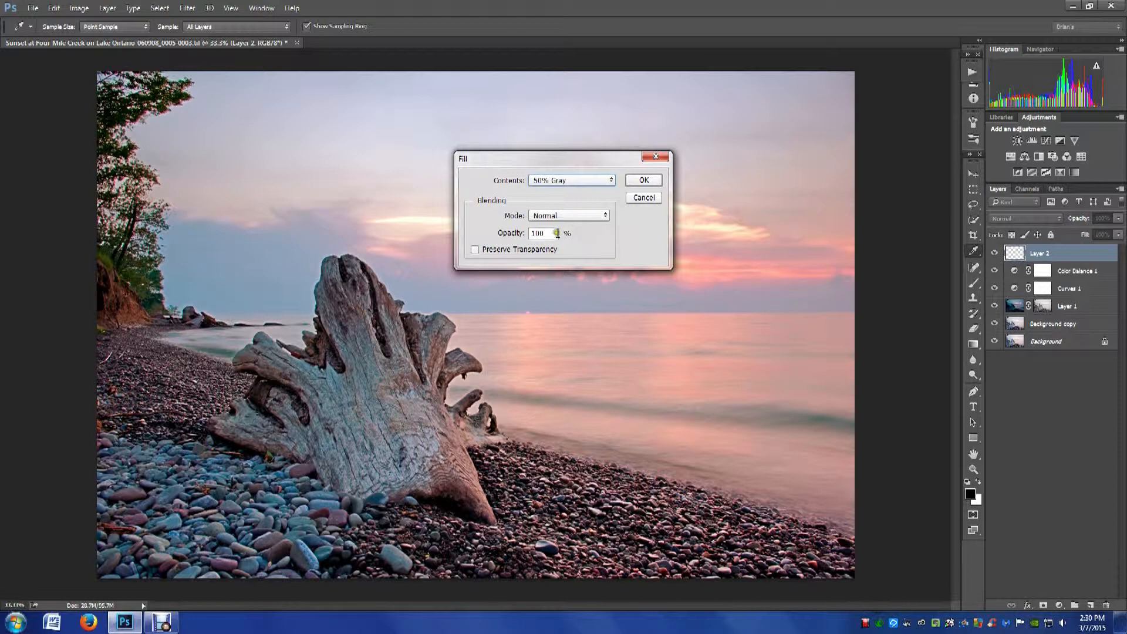
key(space)
click(638, 184)
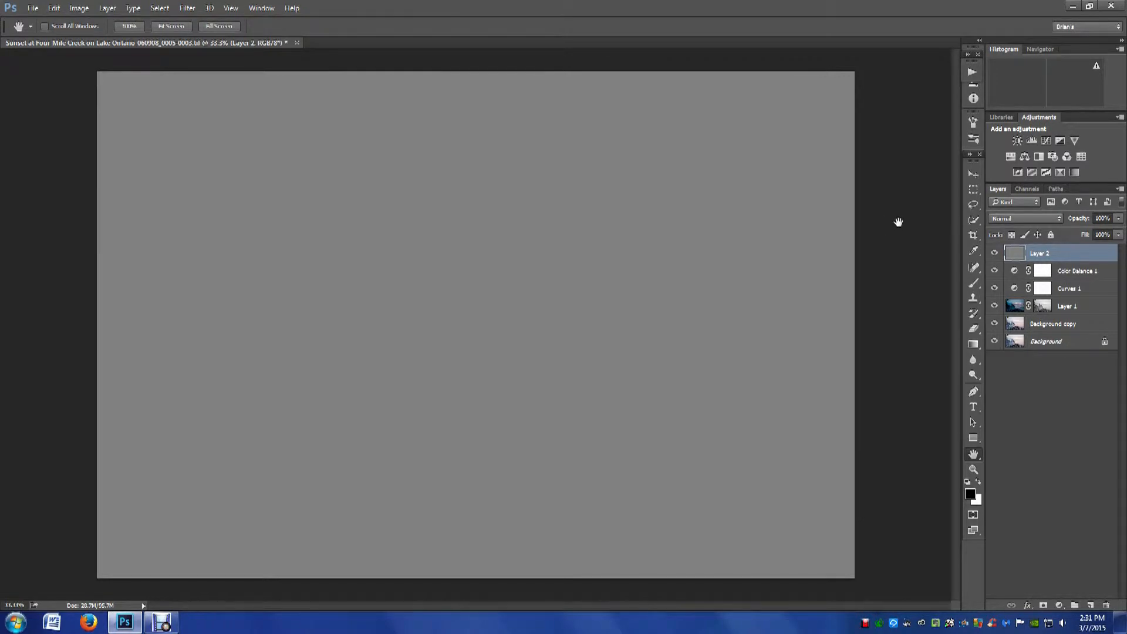
- Set the gray layer's blend mode to Overlay and activate the Brush tool
click(1060, 221)
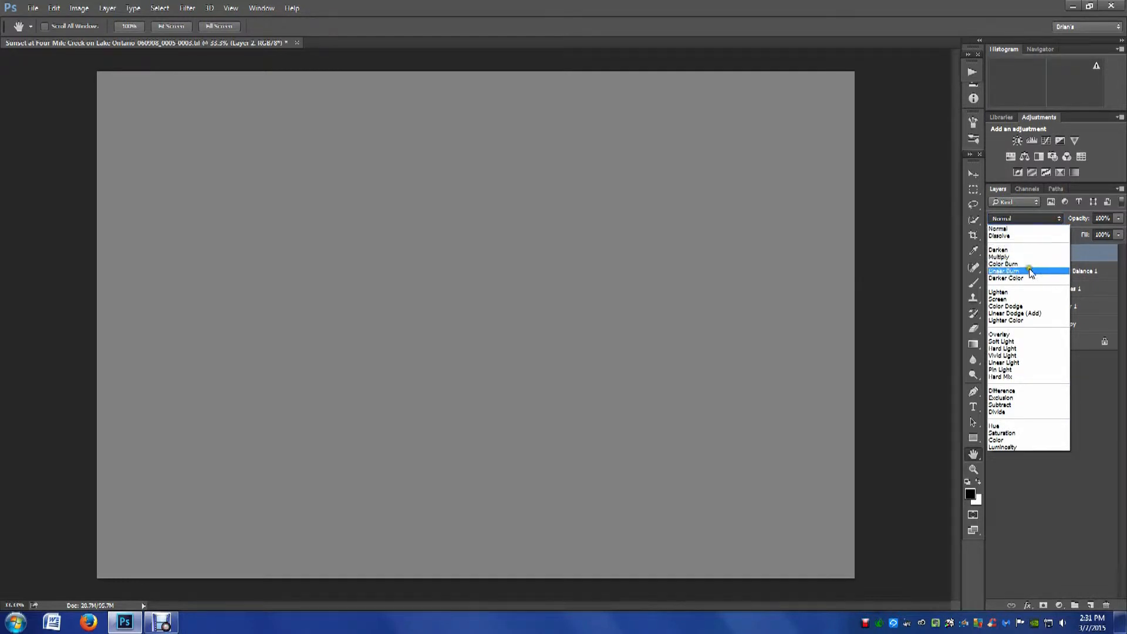
click(1003, 336)
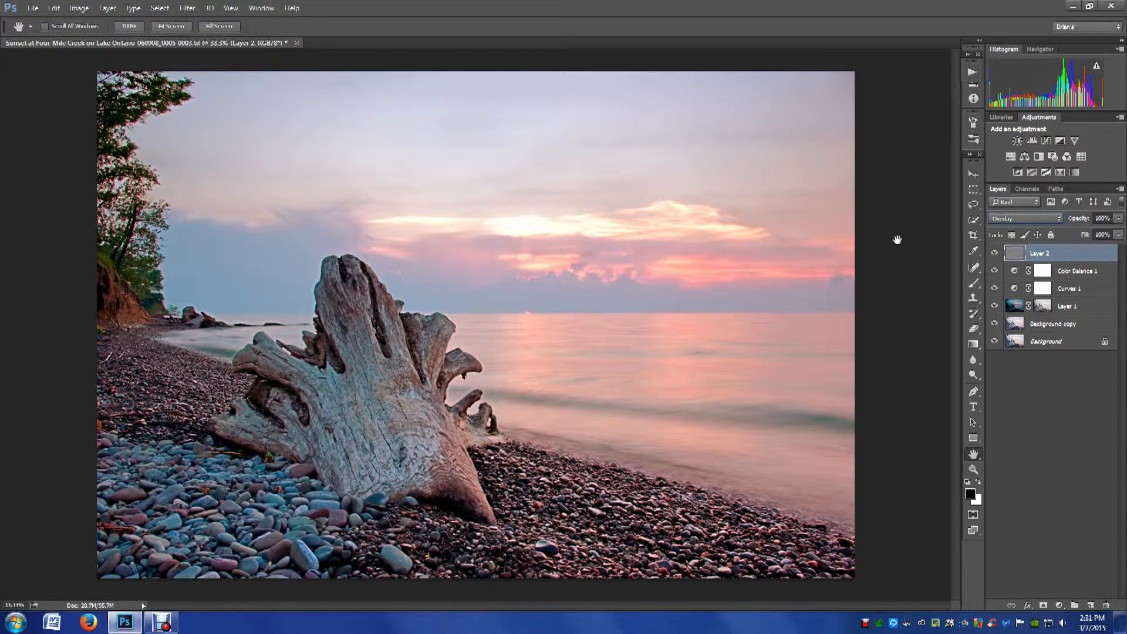
click(974, 286)
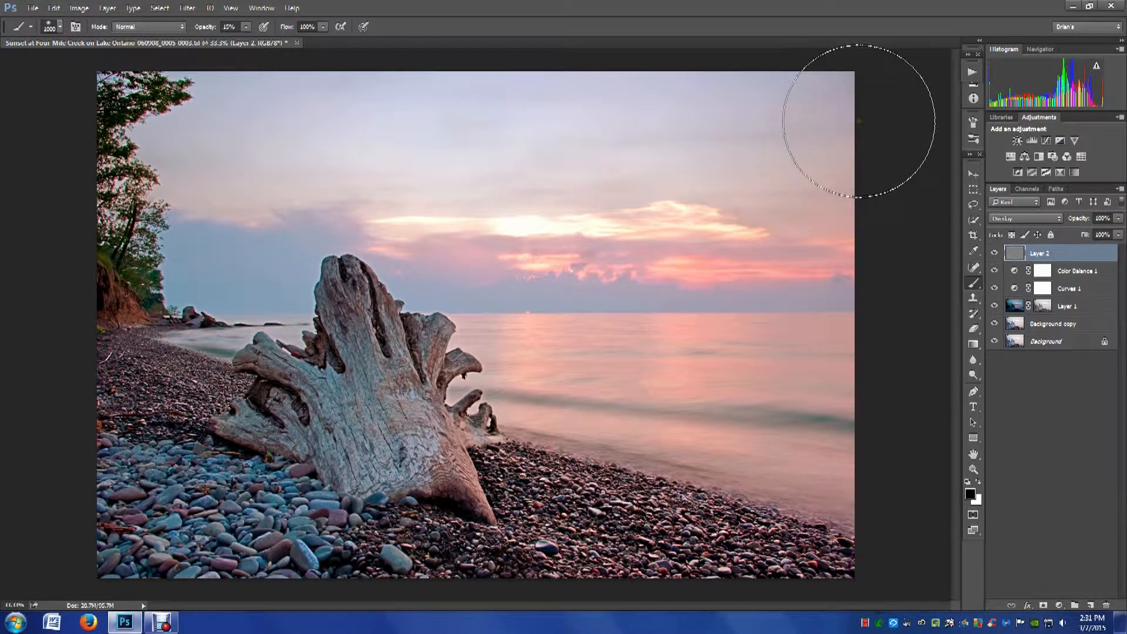
click(860, 121)
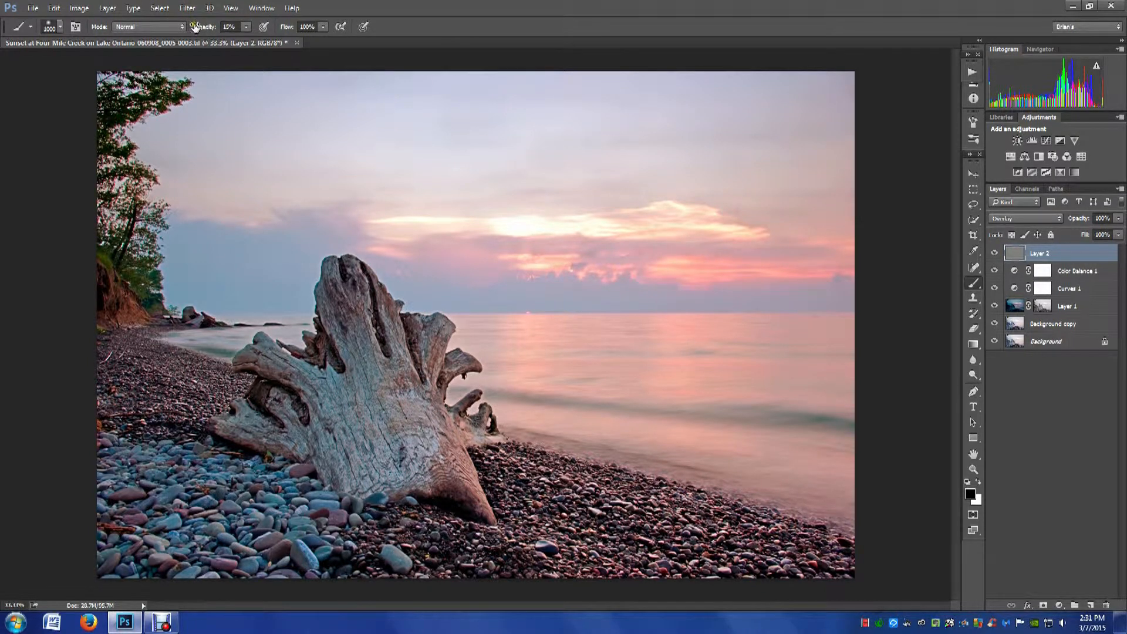
- Try darkening the sky with a black brush stroke at 100% opacity, and undo it
click(245, 26)
drag(255, 39, 301, 41)
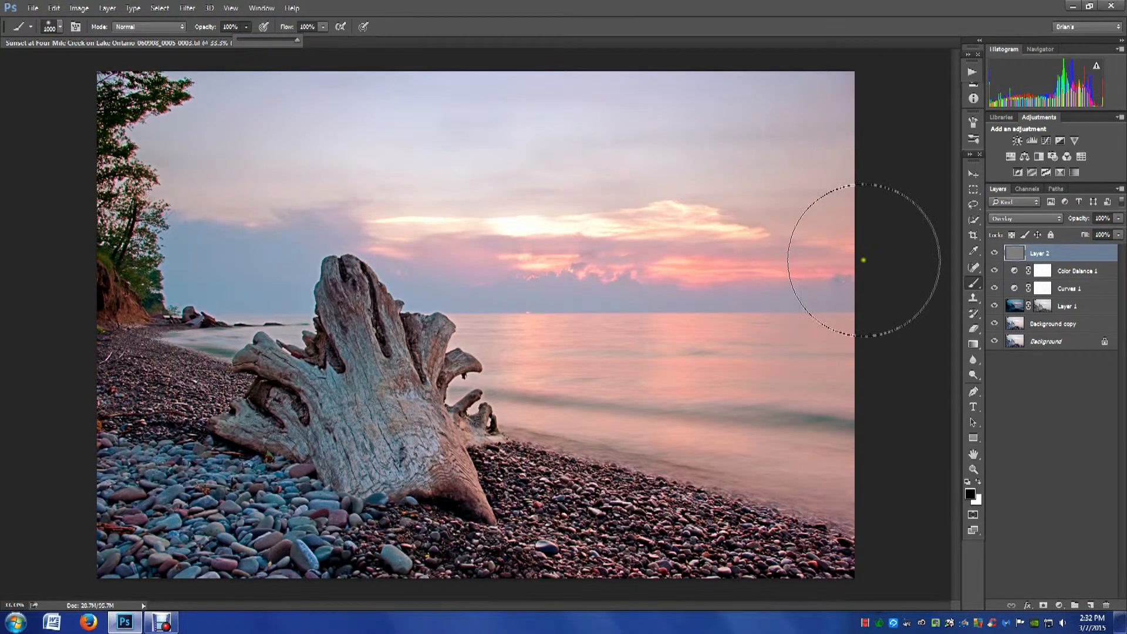
mouse_move(864, 260)
mouse_down()
mouse_move(311, 158)
mouse_move(190, 116)
mouse_up()
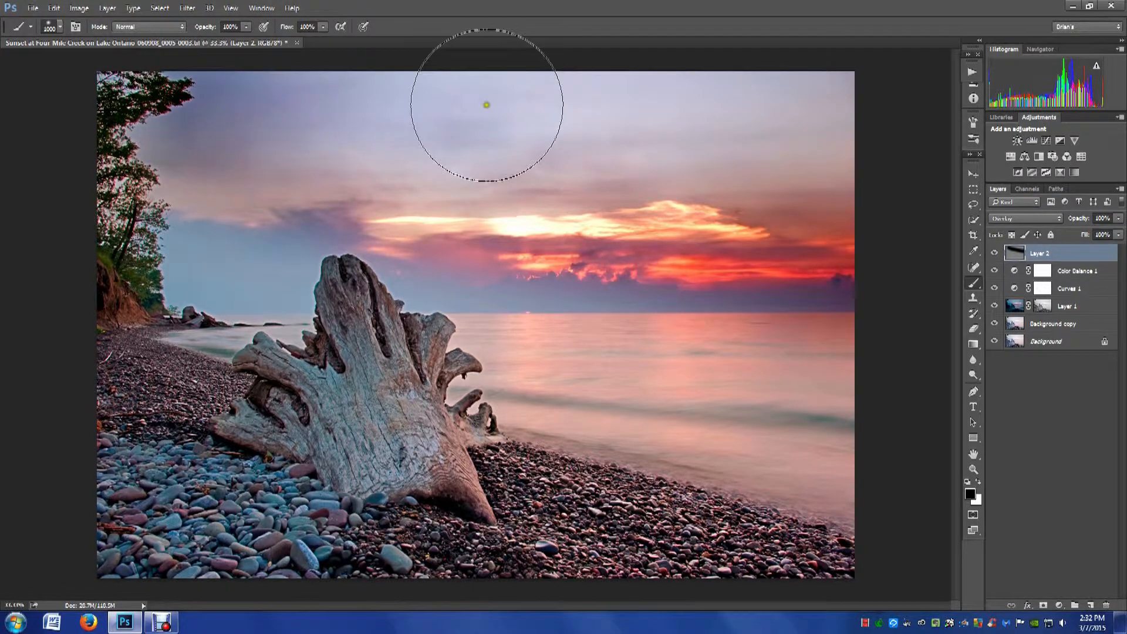
key(ctrl+z)
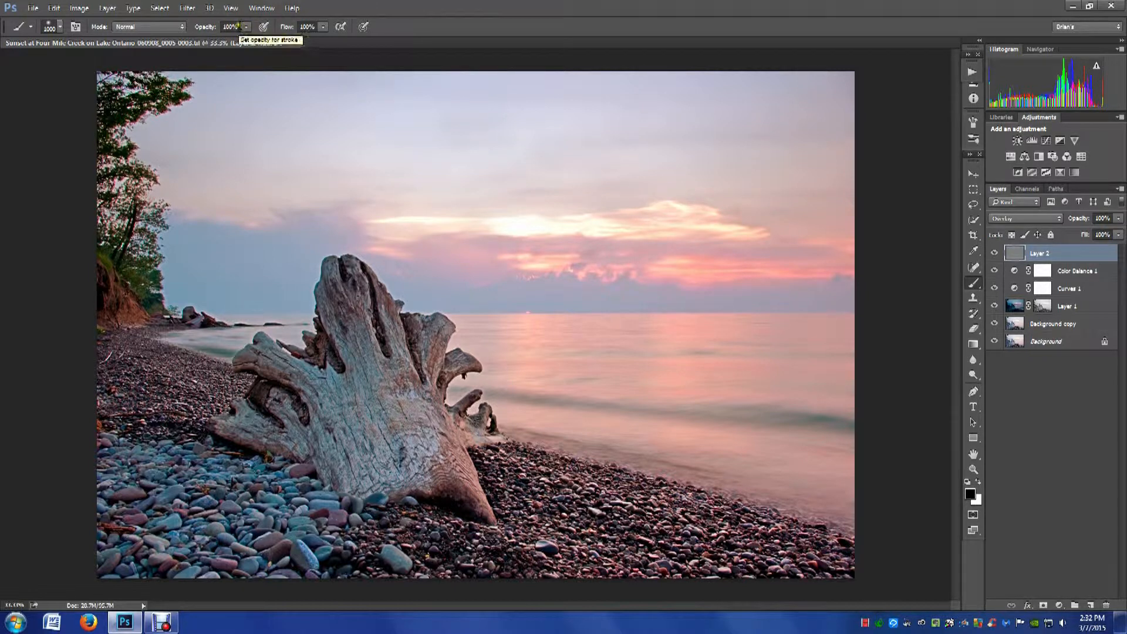
- Set the brush opacity to 15% and darken the sky with broad black strokes using a 1200 px brush
click(226, 27)
text(15)
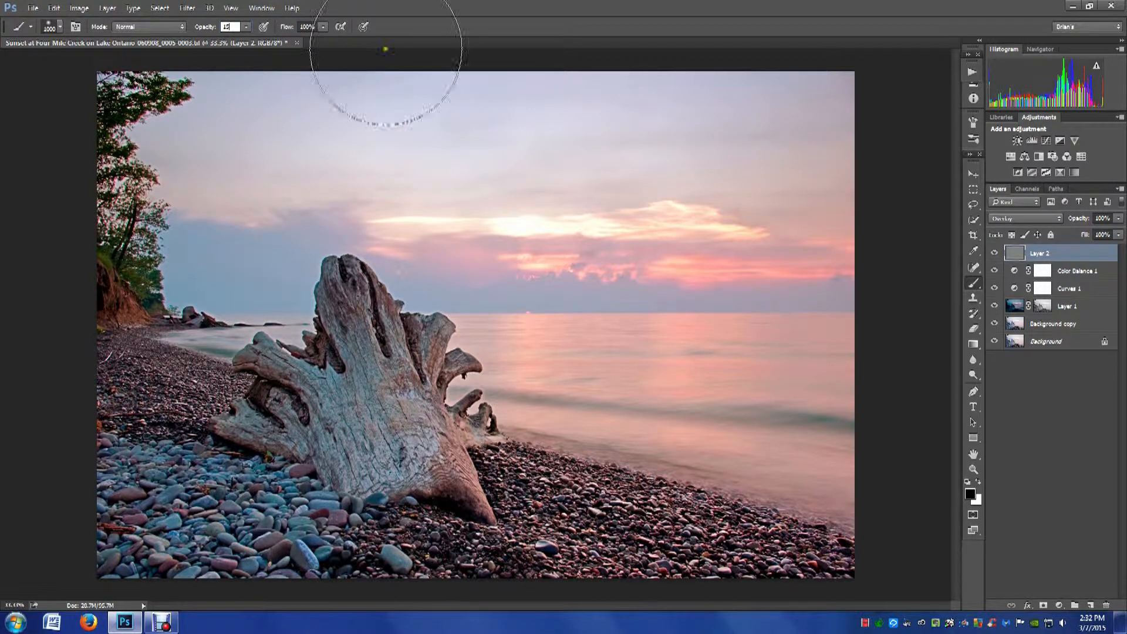
key(Return)
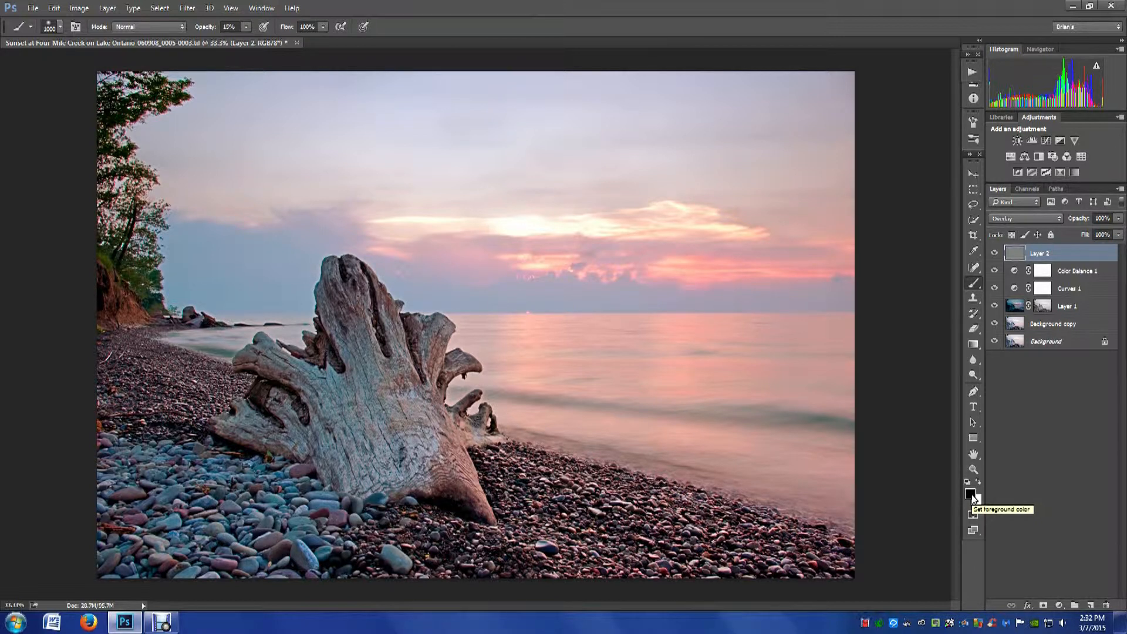
key(x)
key(x)
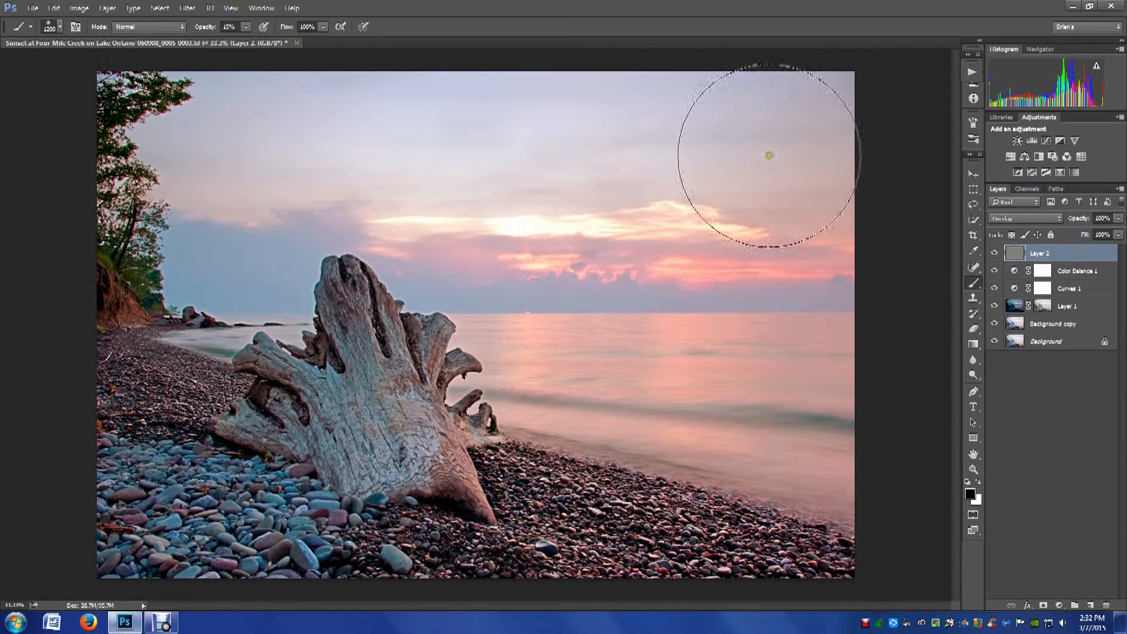
mouse_move(767, 153)
mouse_down()
mouse_move(857, 126)
mouse_move(138, 139)
mouse_move(549, 155)
mouse_move(755, 196)
mouse_move(769, 214)
mouse_move(481, 210)
mouse_move(372, 156)
mouse_move(270, 186)
mouse_move(245, 221)
mouse_move(174, 215)
mouse_move(413, 161)
mouse_move(633, 212)
mouse_move(816, 207)
mouse_move(851, 113)
mouse_move(629, 108)
mouse_move(135, 142)
mouse_move(758, 146)
mouse_move(258, 129)
mouse_move(389, 178)
mouse_move(642, 184)
mouse_move(803, 209)
mouse_move(458, 215)
mouse_move(393, 169)
mouse_move(290, 186)
mouse_move(179, 224)
mouse_move(332, 187)
mouse_move(526, 171)
mouse_move(787, 188)
mouse_move(732, 216)
mouse_move(248, 219)
mouse_move(381, 218)
mouse_up()
mouse_move(629, 191)
mouse_down()
mouse_move(824, 206)
mouse_move(655, 226)
mouse_move(272, 229)
mouse_move(166, 216)
mouse_move(298, 162)
mouse_move(364, 155)
mouse_move(805, 149)
mouse_move(834, 182)
mouse_move(813, 192)
mouse_move(726, 164)
mouse_move(355, 114)
mouse_move(518, 117)
mouse_up()
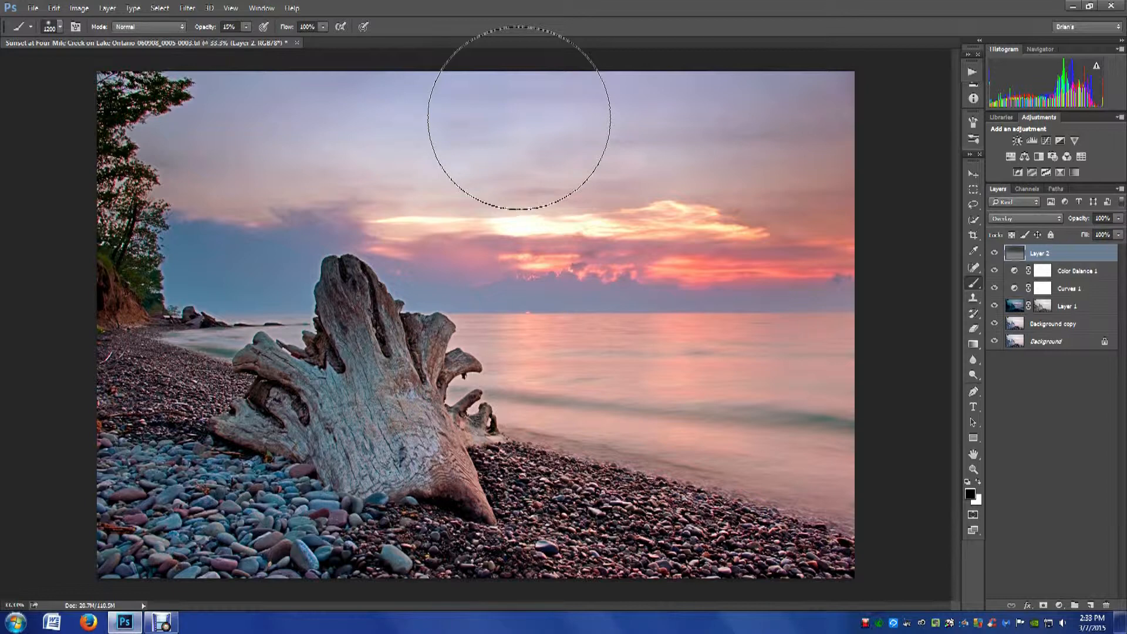
mouse_move(519, 118)
mouse_down()
mouse_move(480, 130)
mouse_move(366, 91)
mouse_move(481, 150)
mouse_move(731, 100)
mouse_move(675, 117)
mouse_move(380, 102)
mouse_move(455, 121)
mouse_move(537, 109)
mouse_move(432, 130)
mouse_move(345, 122)
mouse_move(454, 217)
mouse_move(444, 231)
mouse_move(700, 221)
mouse_move(401, 240)
mouse_move(382, 231)
mouse_move(662, 217)
mouse_move(505, 226)
mouse_move(522, 168)
mouse_move(336, 153)
mouse_move(561, 132)
mouse_move(464, 140)
mouse_move(218, 120)
mouse_move(427, 119)
mouse_move(520, 103)
mouse_move(317, 97)
mouse_move(338, 85)
mouse_move(557, 101)
mouse_move(666, 95)
mouse_move(405, 76)
mouse_move(299, 82)
mouse_move(404, 114)
mouse_move(534, 105)
mouse_move(319, 159)
mouse_move(462, 151)
mouse_move(439, 158)
mouse_move(484, 161)
mouse_move(447, 161)
mouse_move(489, 154)
mouse_up()
- Reduce the brush size to 200 px and lighten the driftwood stump with white strokes
key(bracketleft)
key(bracketleft)
key(bracketleft)
key(bracketleft)
key(bracketleft)
key(bracketleft)
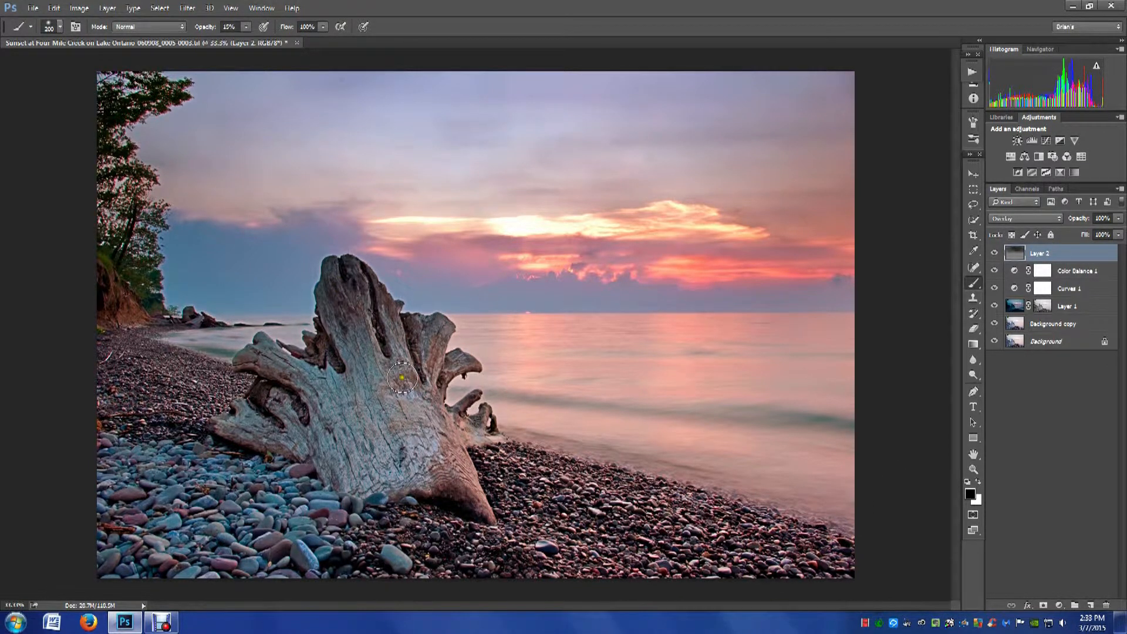
key(x)
mouse_move(314, 346)
mouse_down()
mouse_move(349, 326)
mouse_move(342, 335)
mouse_move(342, 291)
mouse_move(358, 304)
mouse_move(355, 281)
mouse_move(391, 311)
mouse_move(351, 265)
mouse_move(329, 312)
mouse_move(342, 272)
mouse_move(334, 296)
mouse_move(351, 276)
mouse_move(381, 311)
mouse_move(341, 267)
mouse_move(335, 279)
mouse_move(373, 308)
mouse_move(343, 284)
mouse_move(350, 320)
mouse_move(372, 316)
mouse_move(352, 285)
mouse_move(335, 286)
mouse_move(364, 369)
mouse_up()
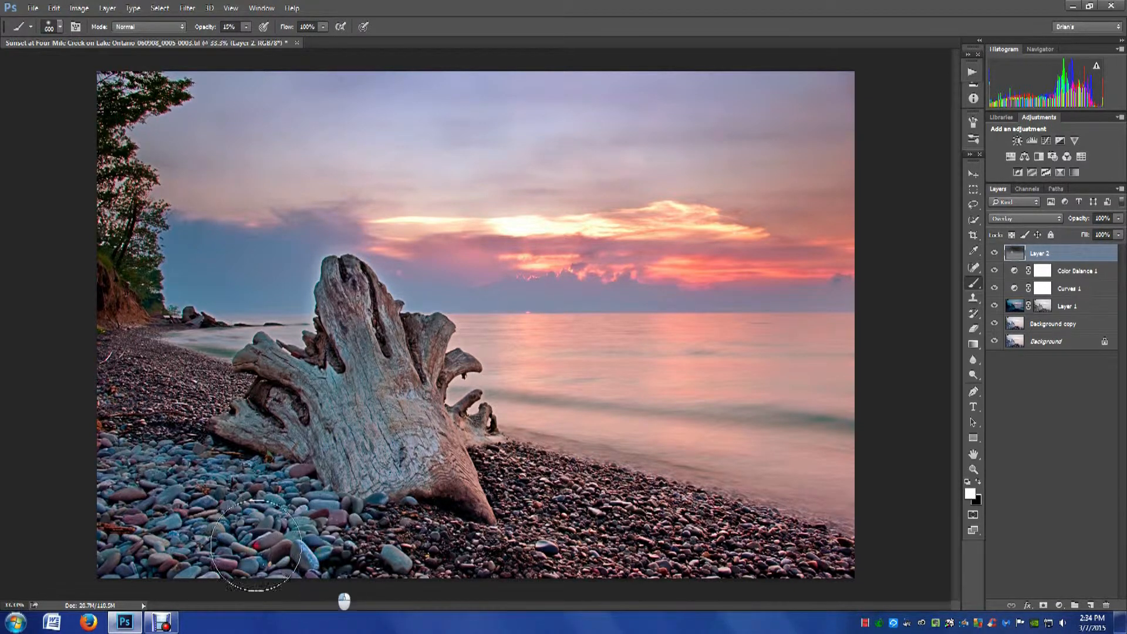
- Enlarge the brush to 600 px and lighten the blue stones in the foreground with white strokes
key(bracketright)
key(bracketright)
key(bracketright)
mouse_move(91, 440)
mouse_down()
mouse_move(184, 478)
mouse_move(323, 569)
mouse_move(267, 497)
mouse_move(159, 482)
mouse_move(138, 482)
mouse_move(125, 564)
mouse_move(117, 558)
mouse_move(292, 549)
mouse_move(101, 554)
mouse_move(87, 475)
mouse_move(297, 536)
mouse_move(234, 546)
mouse_move(144, 537)
mouse_move(83, 487)
mouse_move(122, 581)
mouse_move(118, 570)
mouse_move(192, 570)
mouse_move(283, 541)
mouse_move(113, 478)
mouse_up()
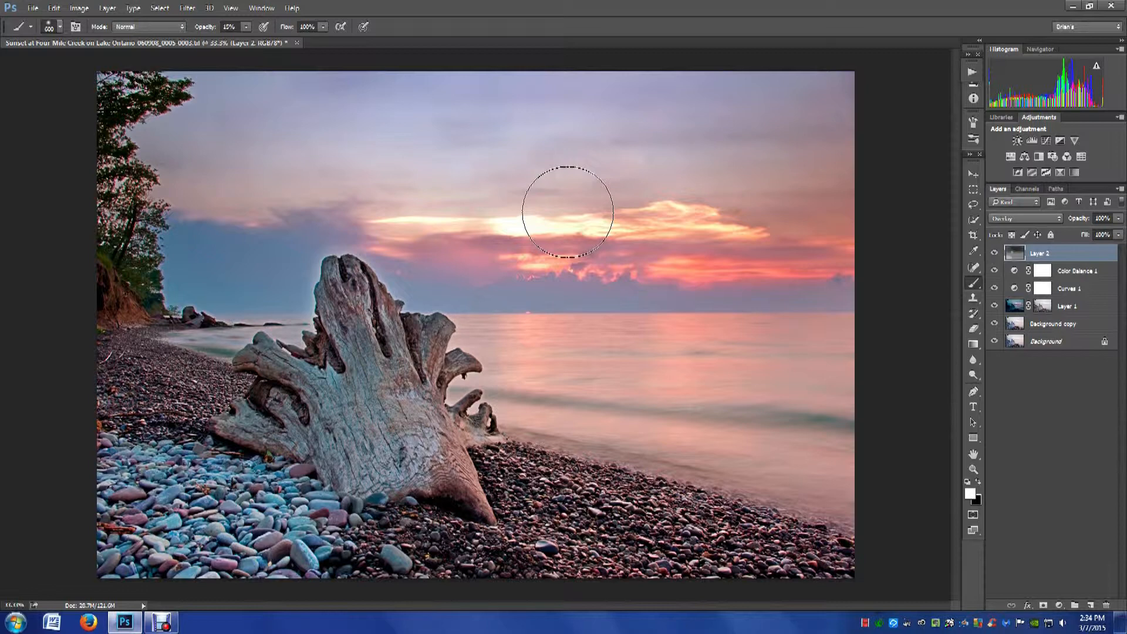
- Reduce the brush size to 200 px and darken the sky beside the driftwood and the upper clouds with black strokes
key([)
key([)
key([)
mouse_move(295, 317)
mouse_down()
mouse_move(312, 251)
mouse_move(347, 239)
mouse_move(415, 289)
mouse_move(364, 247)
mouse_move(330, 289)
mouse_move(320, 329)
mouse_move(286, 229)
mouse_up()
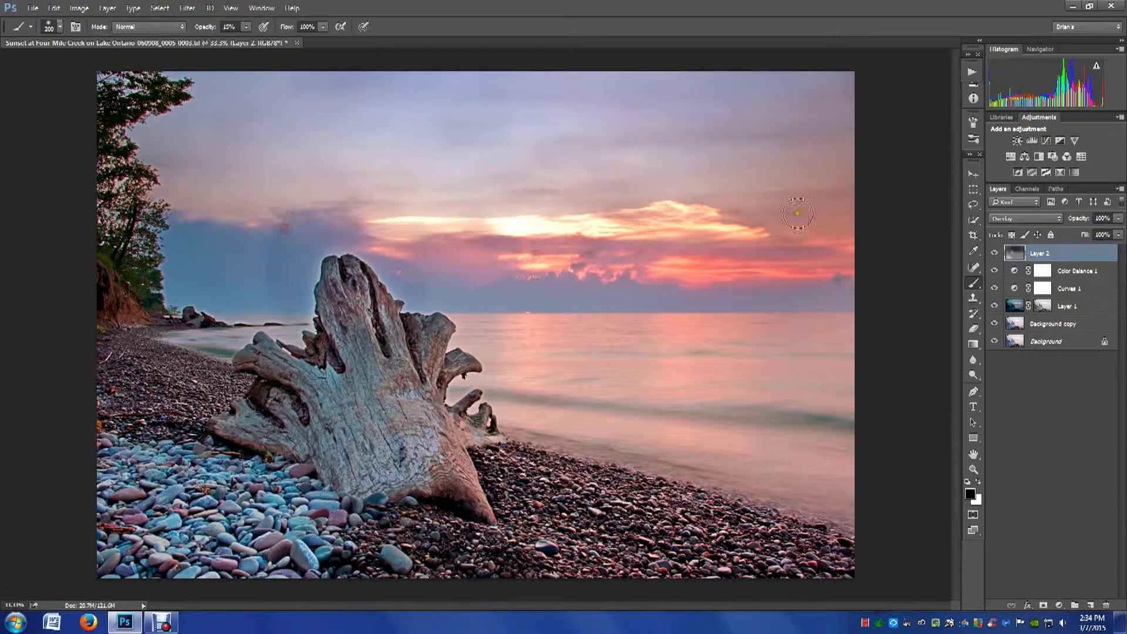
mouse_move(397, 161)
mouse_down()
mouse_move(380, 202)
mouse_move(243, 260)
mouse_move(310, 340)
mouse_move(179, 107)
mouse_move(584, 66)
mouse_move(718, 129)
mouse_move(516, 158)
mouse_move(390, 151)
mouse_move(599, 76)
mouse_move(174, 104)
mouse_up()
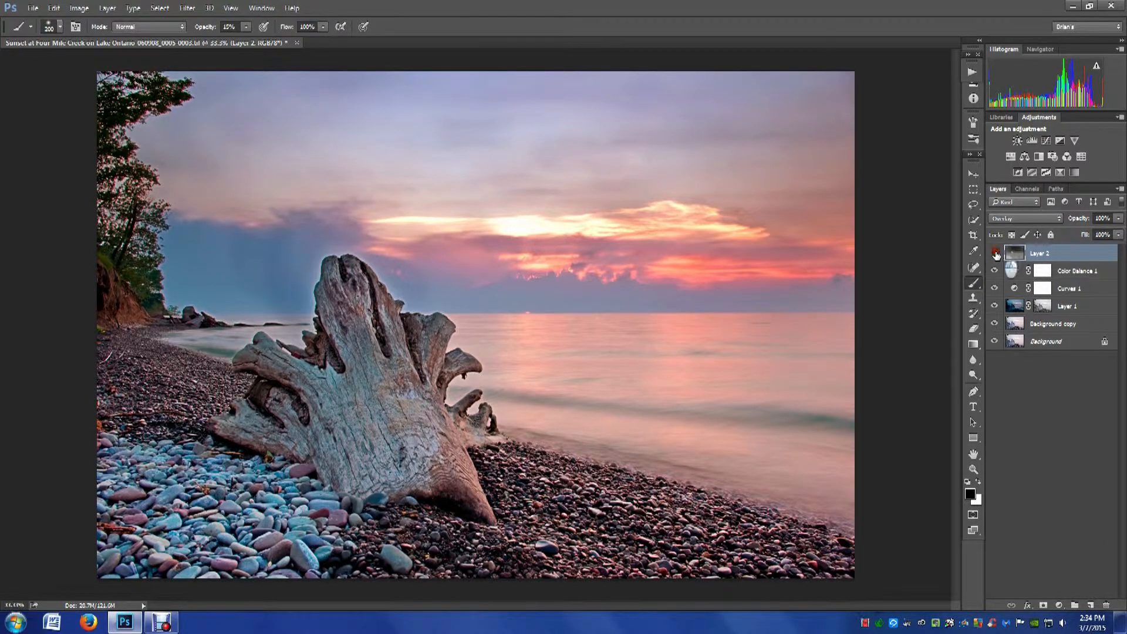
- Toggle the visibility of Layer 2 to compare the photo with and without the dodging and burning
click(995, 253)
click(995, 253)
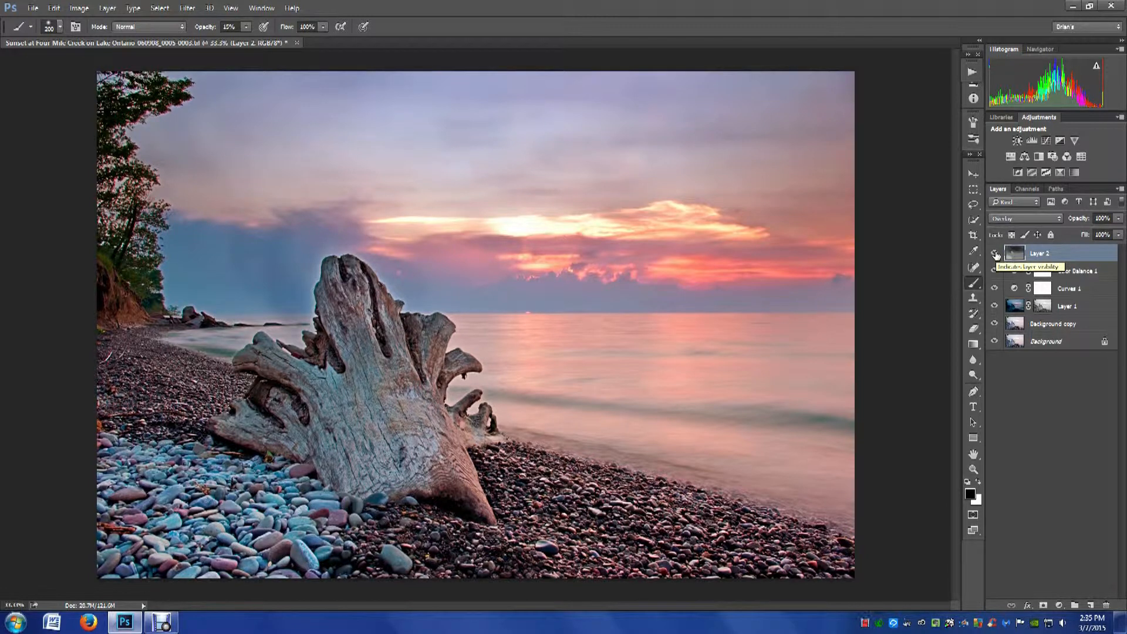
click(995, 253)
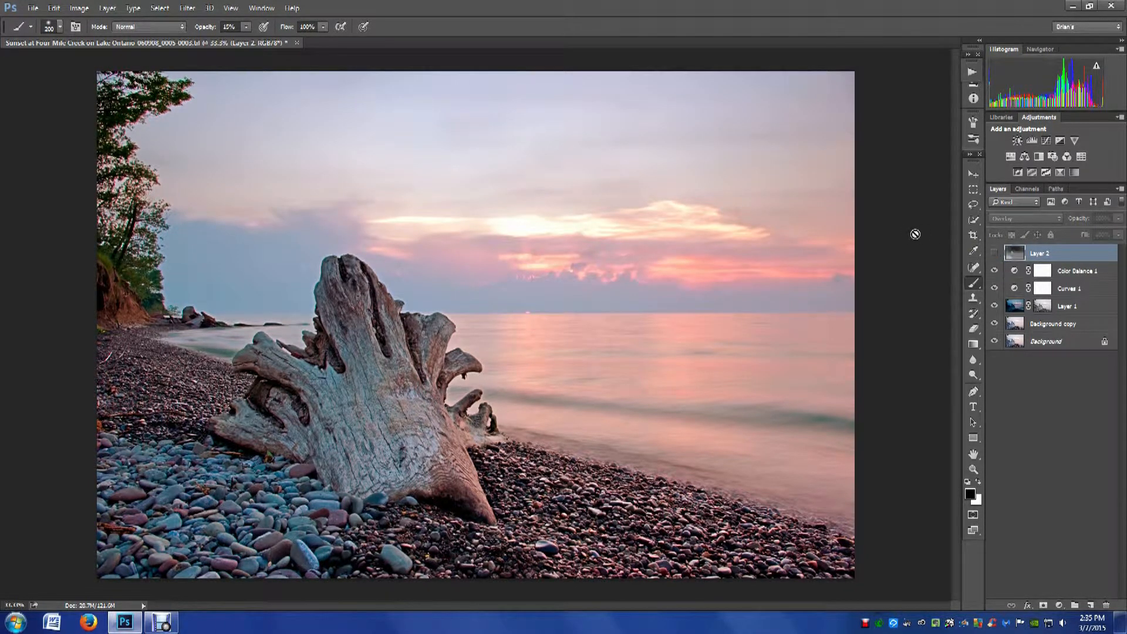